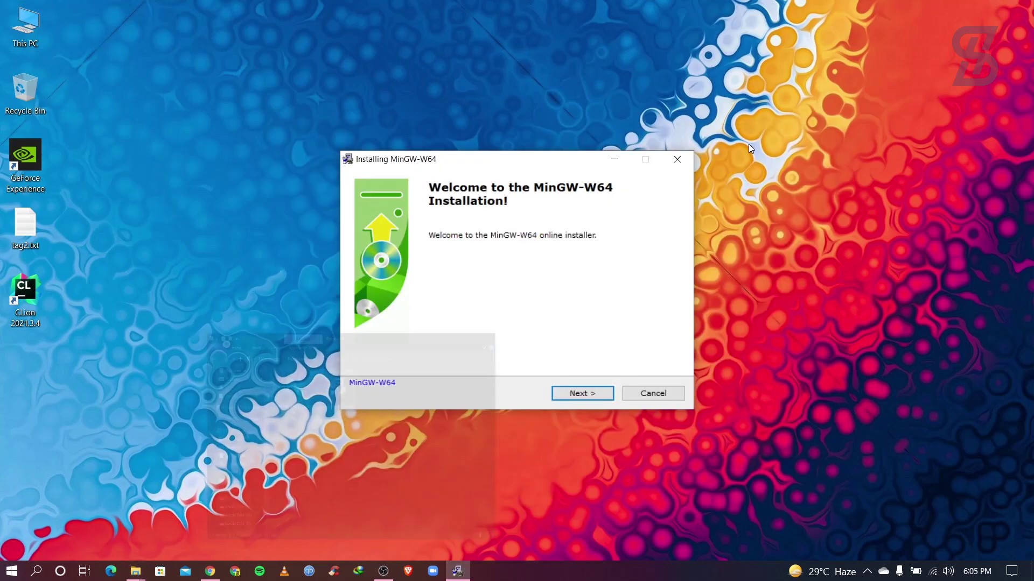
# Step: Select x86_64 as the architecture in the MinGW-W64 Installer
pyautogui.click(582, 393)
pyautogui.click(548, 237)
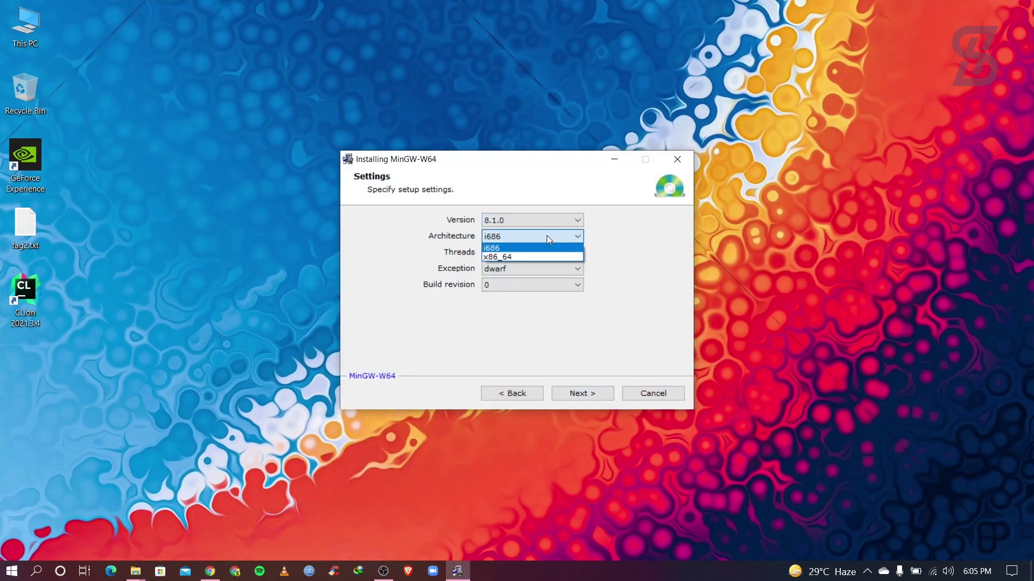
pyautogui.click(532, 256)
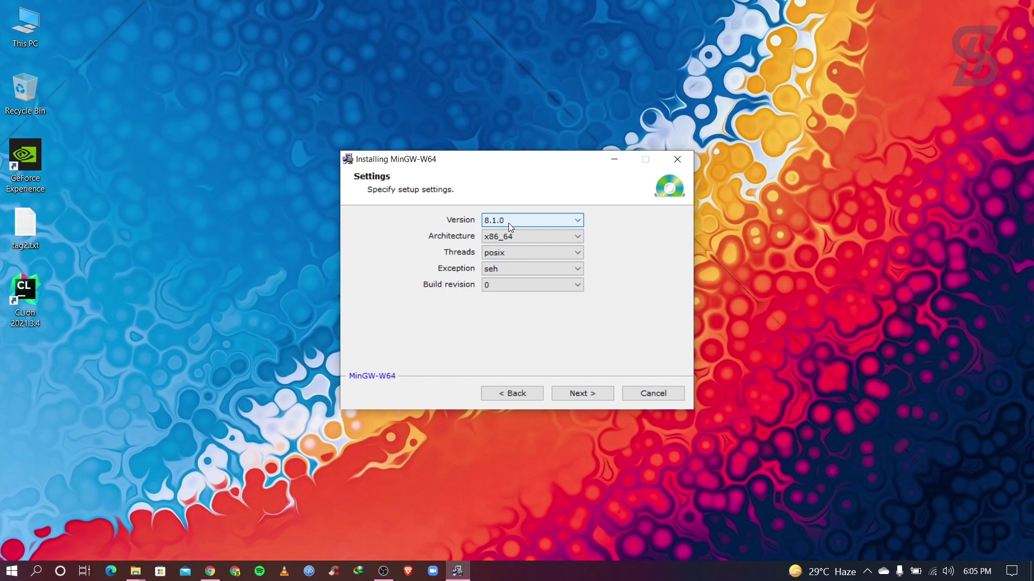
# Step: Change the destination folder to C:\mingw-w64 and start the install, which fails downloading
pyautogui.click(582, 393)
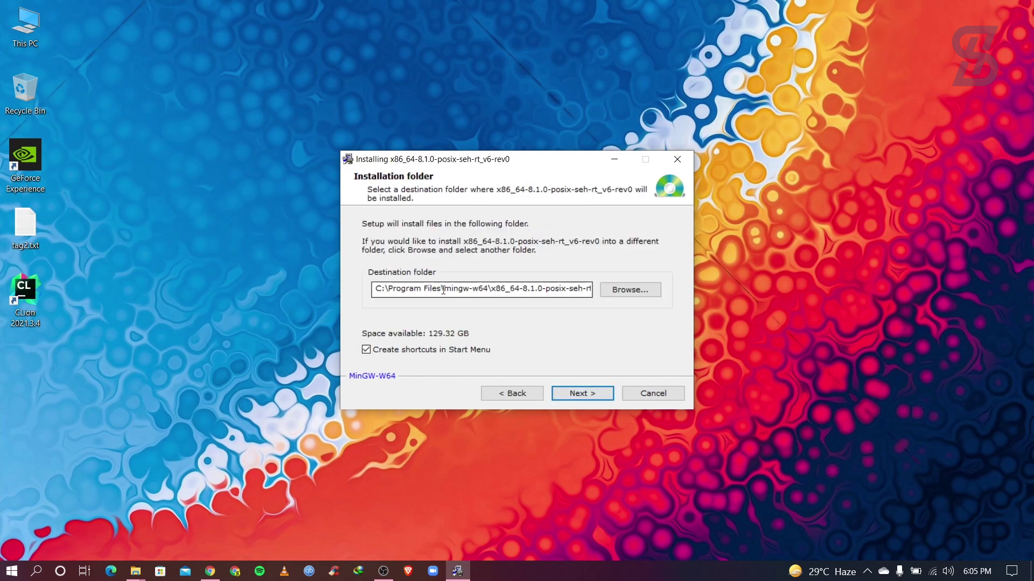
pyautogui.moveTo(443, 290); pyautogui.dragTo(381, 290)
pyautogui.press('BackSpace')
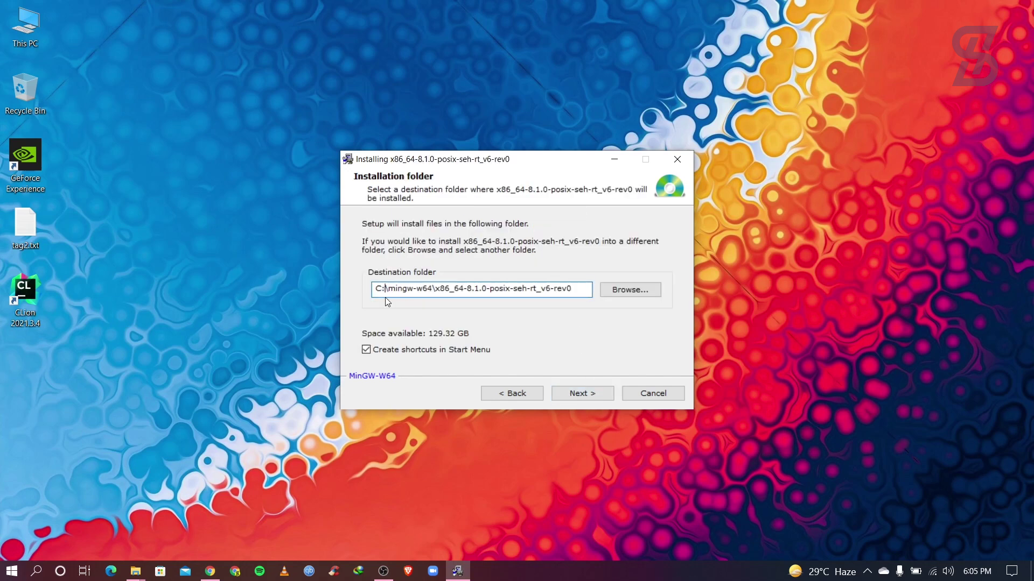
pyautogui.moveTo(575, 291); pyautogui.dragTo(433, 291)
pyautogui.press('BackSpace')
pyautogui.click(582, 393)
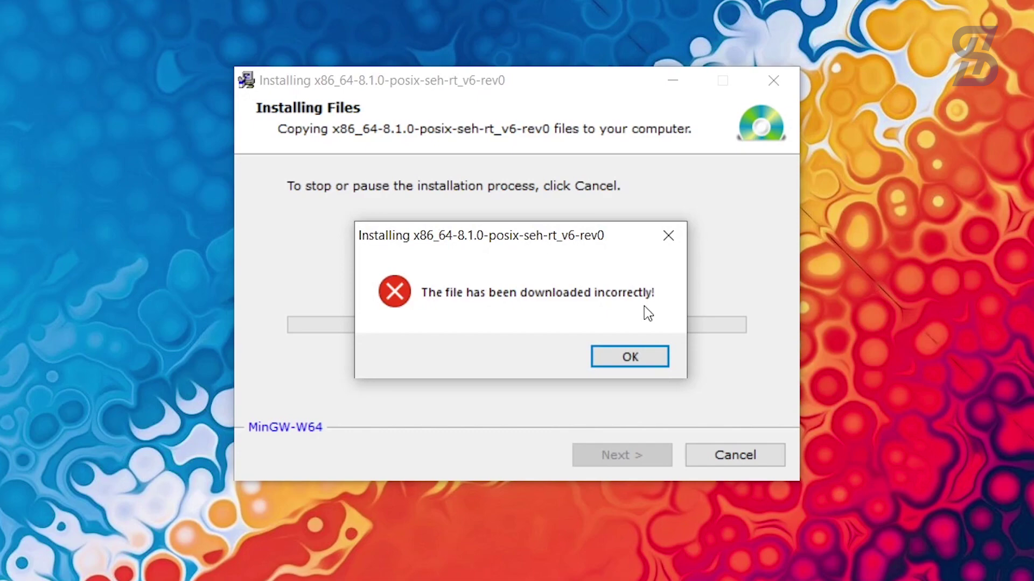
# Step: Dismiss the installer error, run gcc --version in Command Prompt (not recognized), then close it
pyautogui.click(629, 358)
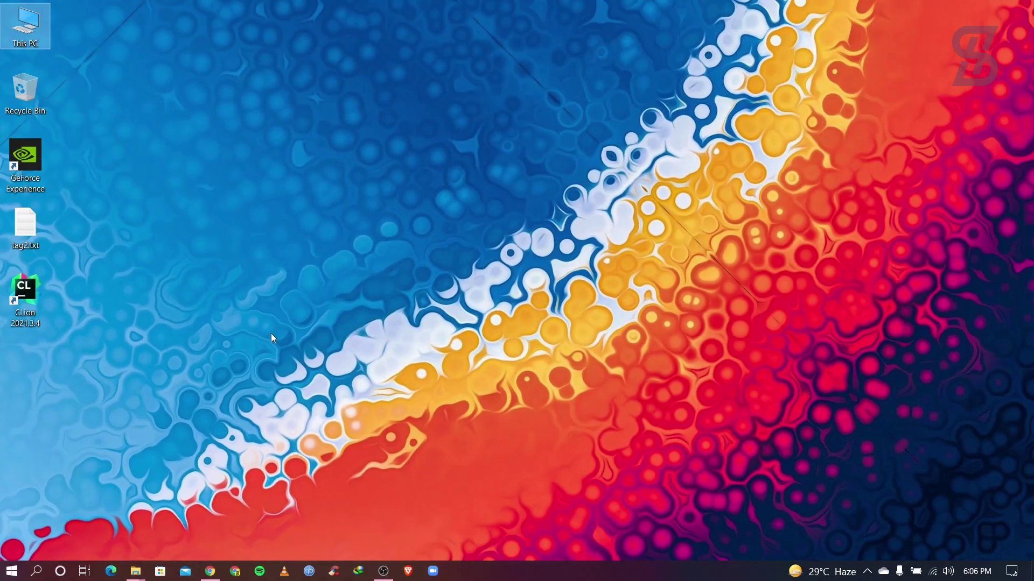
pyautogui.click(39, 568)
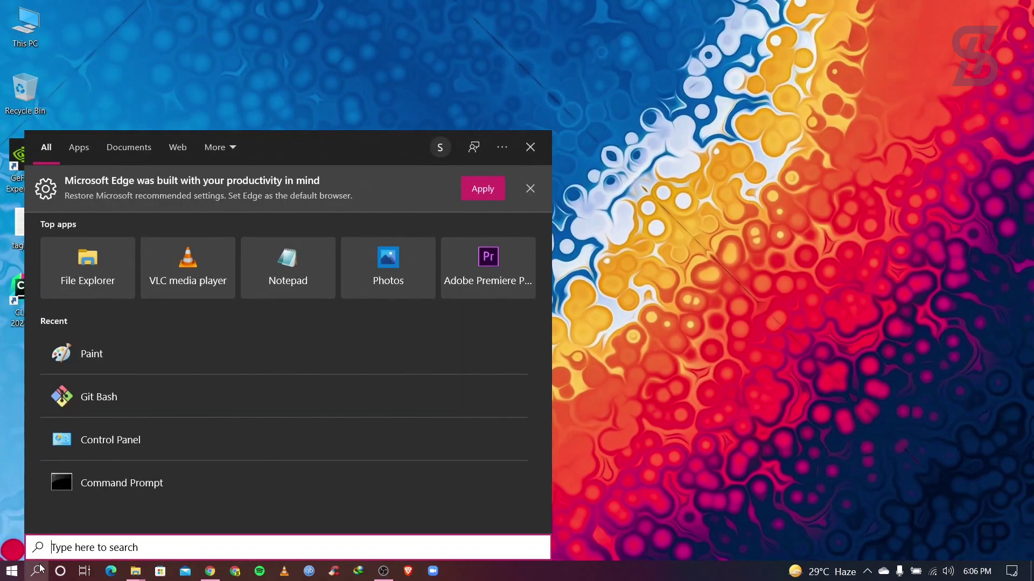
pyautogui.click(135, 489)
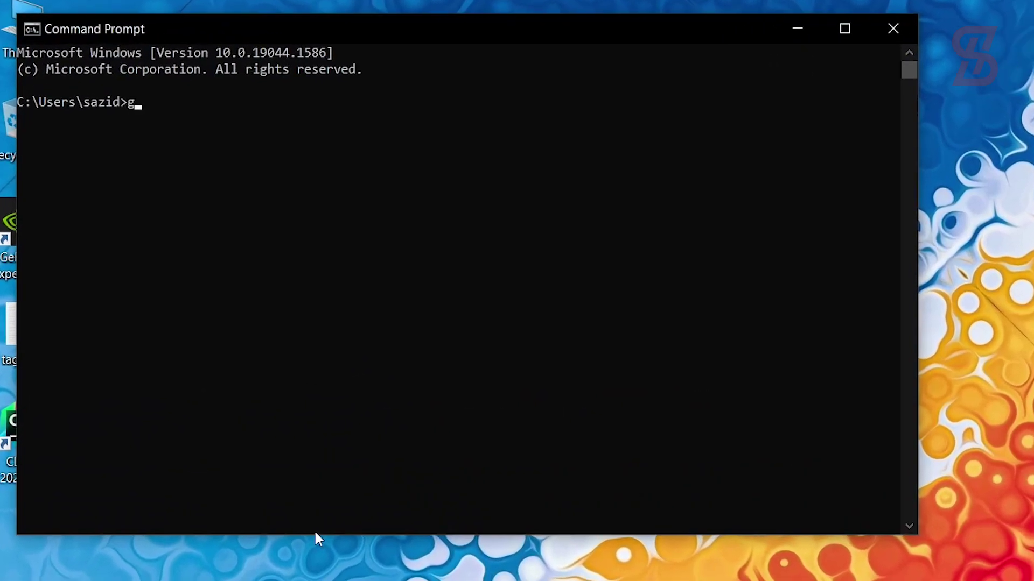
pyautogui.write('gcc --version')
pyautogui.press('Return')
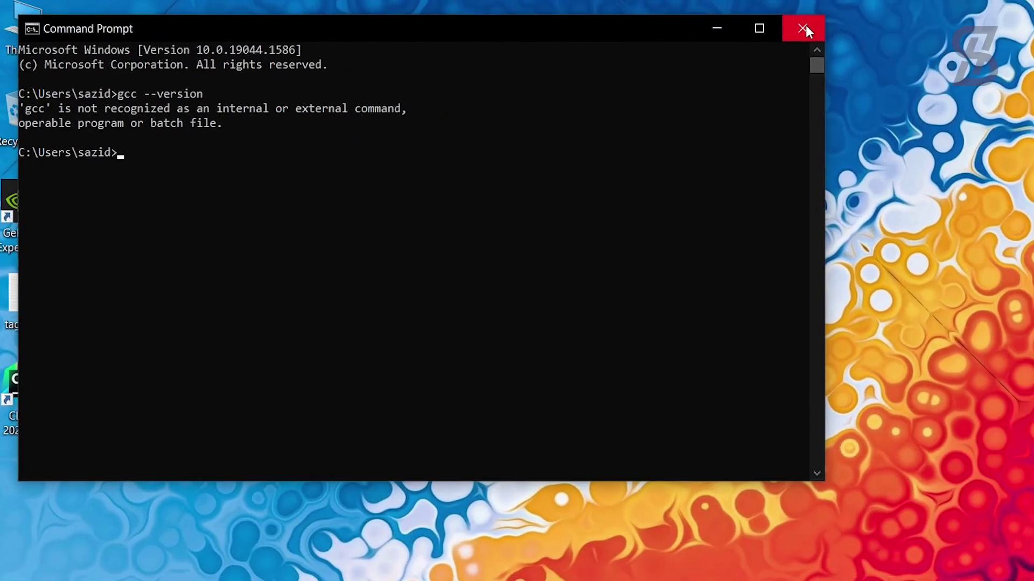
pyautogui.click(893, 28)
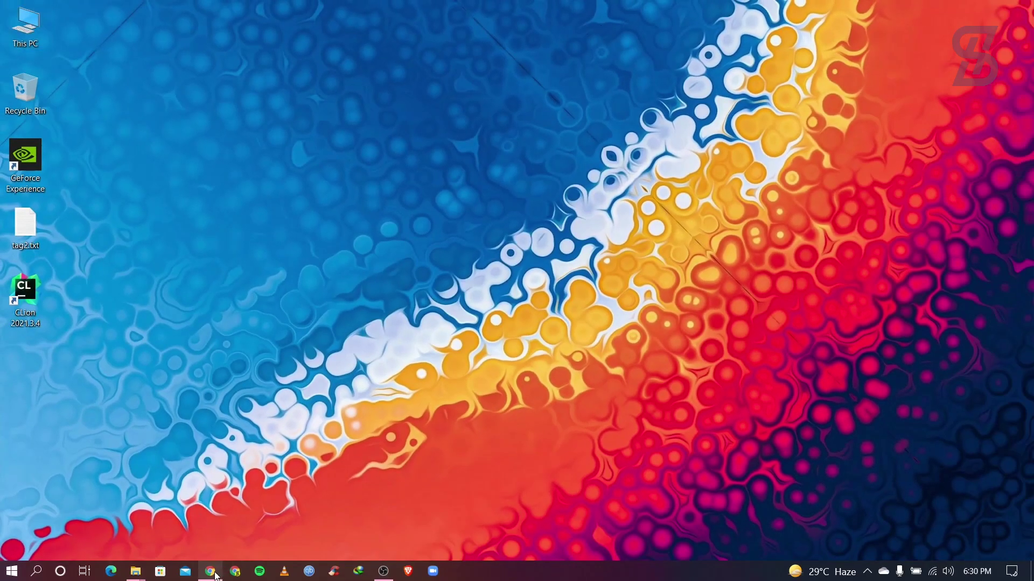
# Step: Switch to Chrome showing the SourceForge MinGW-w64 Files page and highlight its address
pyautogui.click(210, 570)
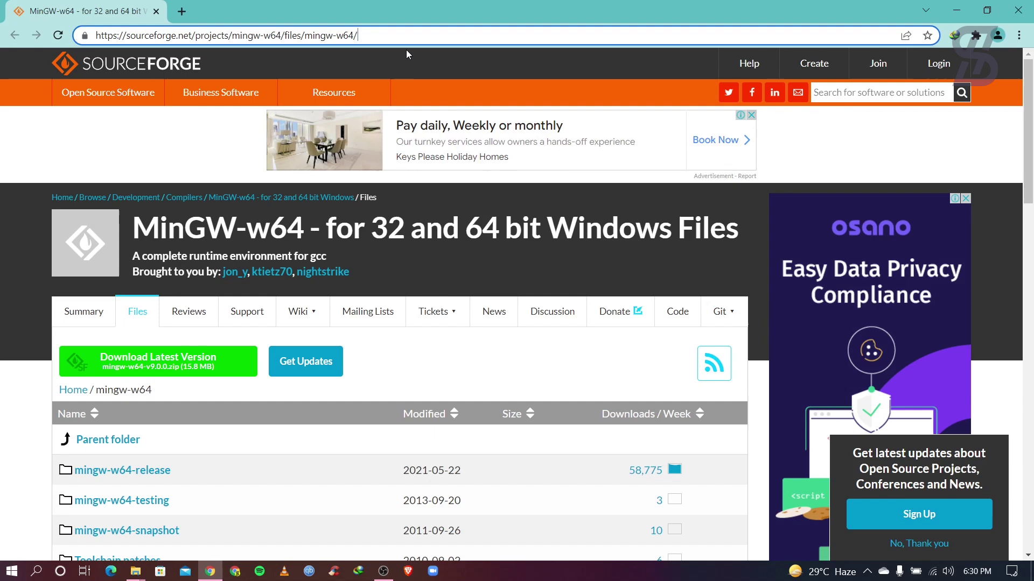
pyautogui.moveTo(385, 36); pyautogui.dragTo(96, 36)
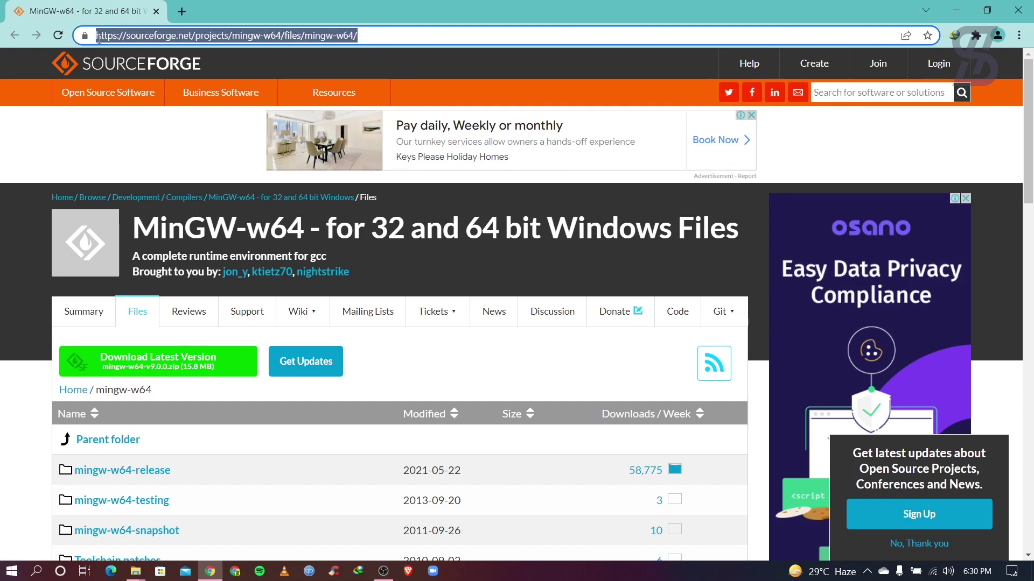
pyautogui.click(392, 33)
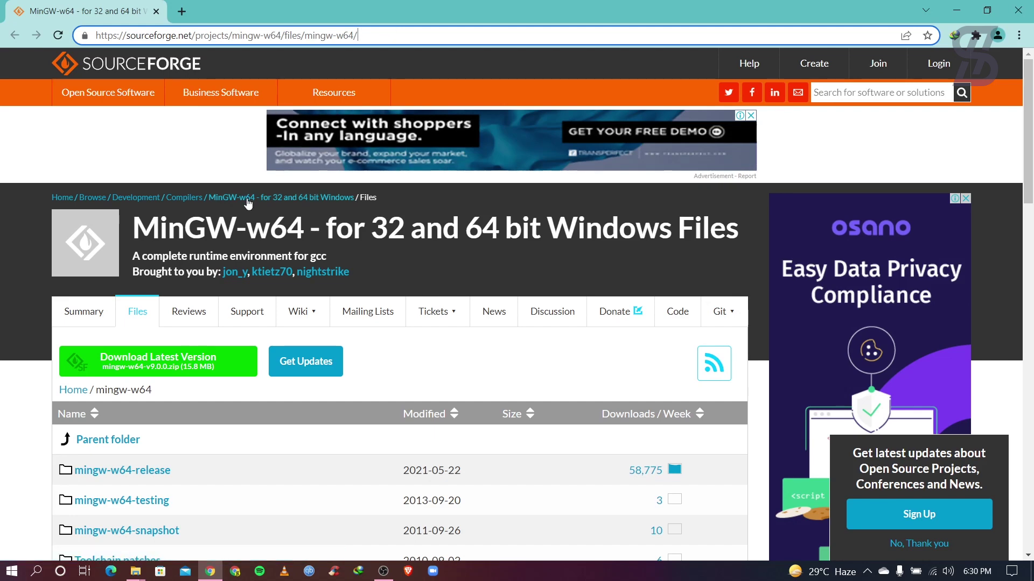
# Step: Scroll down to the MinGW-W64 GCC-8.1.0 builds list and highlight its heading
pyautogui.scroll(-4, 240, 253)
pyautogui.scroll(-5, 240, 253)
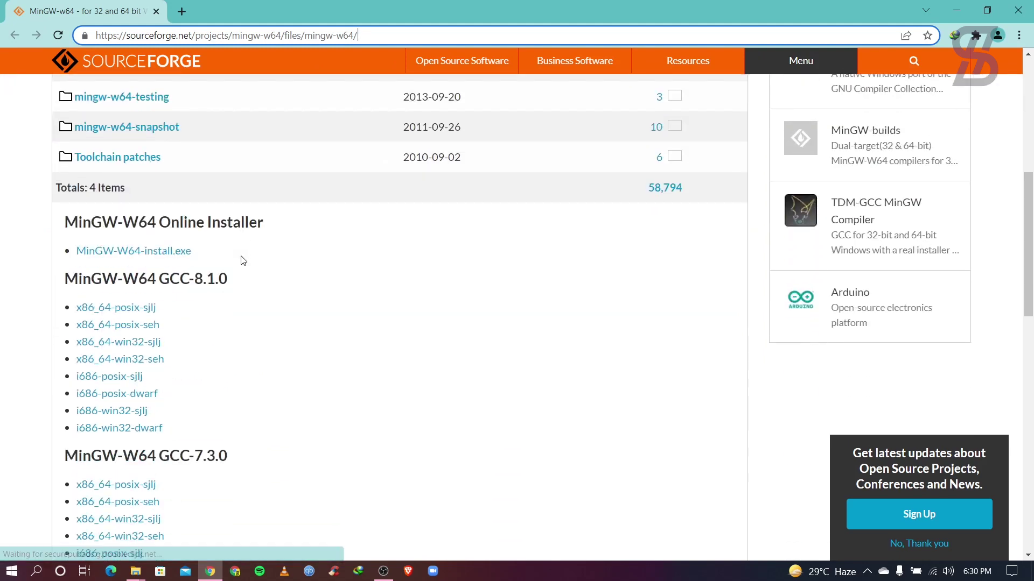
pyautogui.moveTo(63, 217); pyautogui.dragTo(228, 215)
pyautogui.moveTo(61, 396); pyautogui.dragTo(256, 409)
pyautogui.click(256, 410)
pyautogui.scroll(-3, 284, 370)
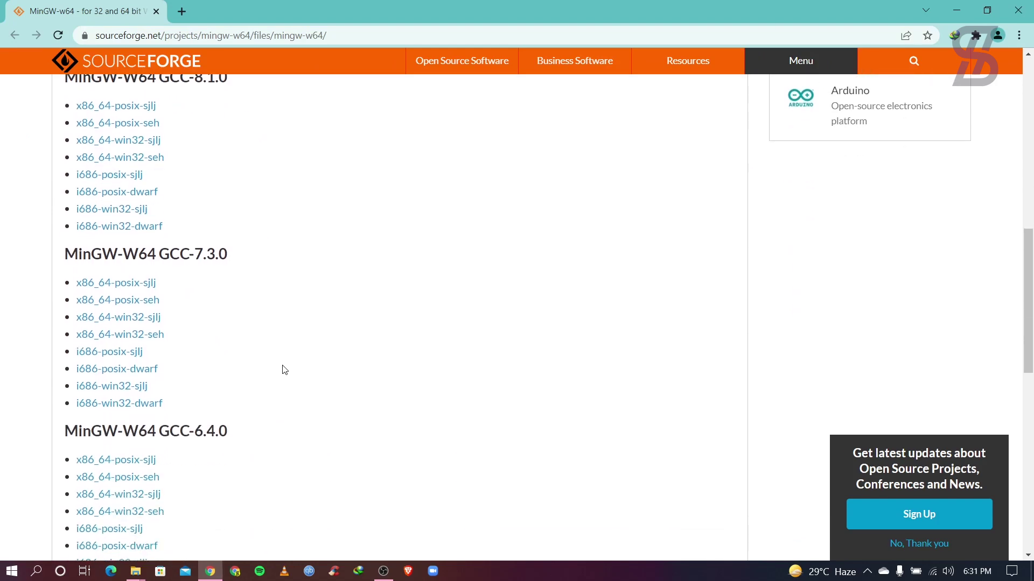
pyautogui.scroll(4, 284, 370)
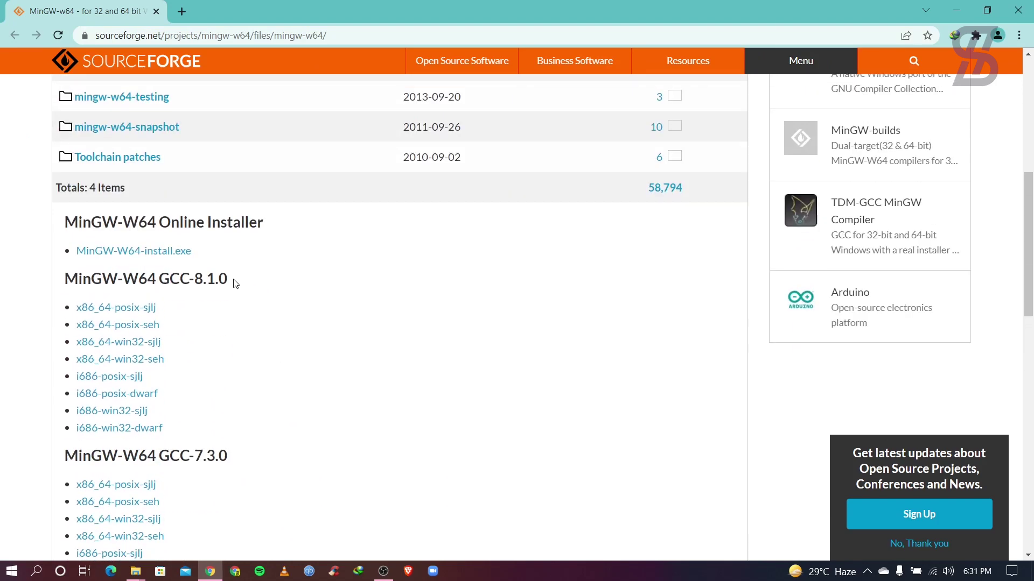
pyautogui.moveTo(233, 279); pyautogui.dragTo(67, 278)
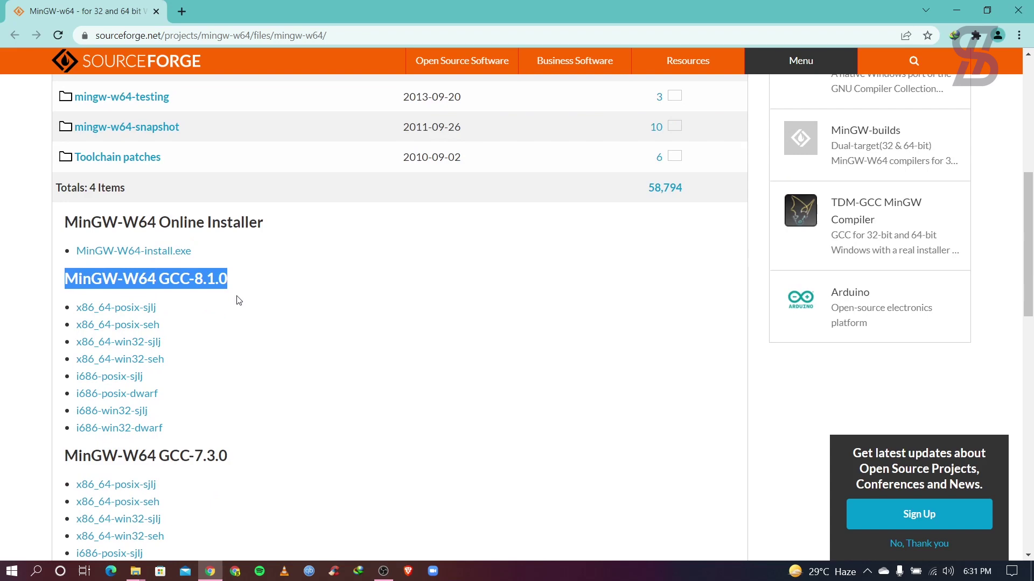
pyautogui.moveTo(158, 278); pyautogui.dragTo(238, 279)
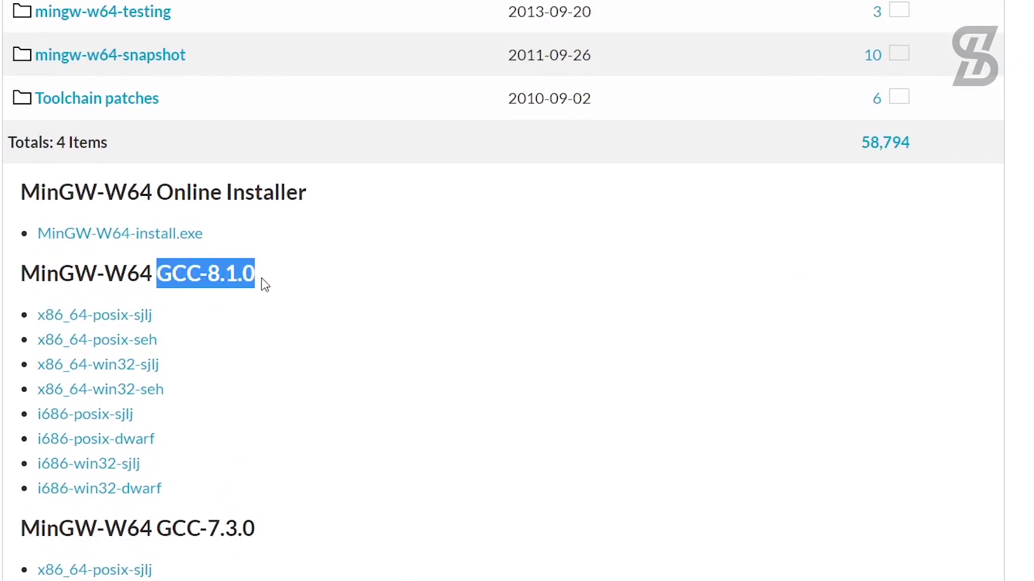
pyautogui.click(282, 278)
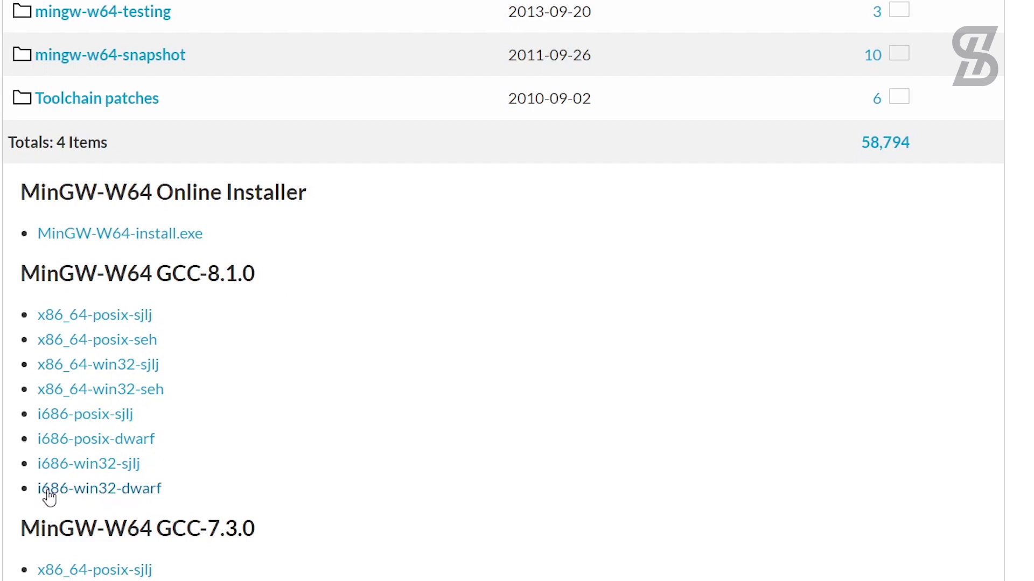
# Step: Download i686-8.1.0-release-win32-dwarf-rt_v6-rev0.7z (42.98 MB) with Internet Download Manager
pyautogui.click(99, 490)
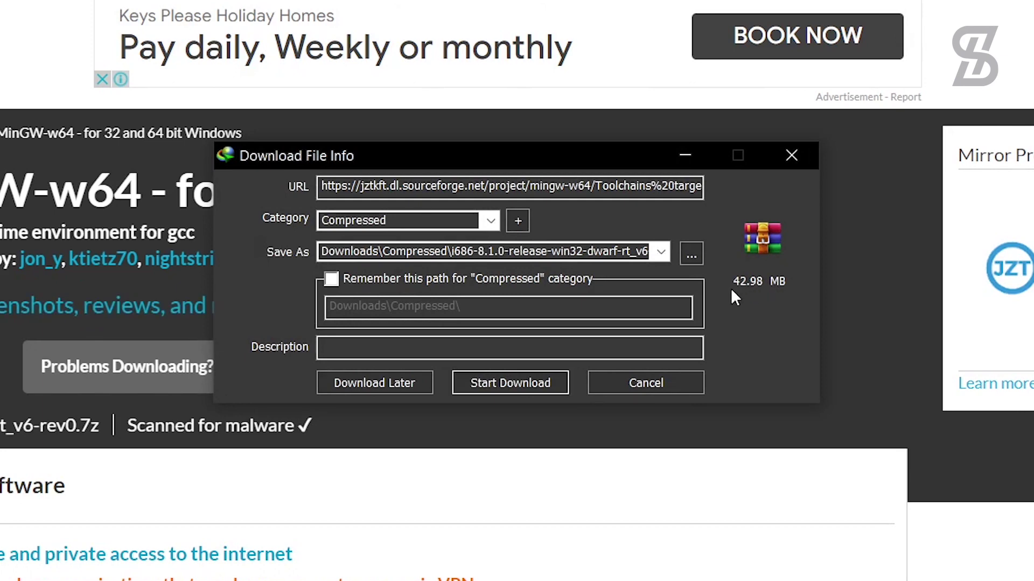
pyautogui.click(515, 389)
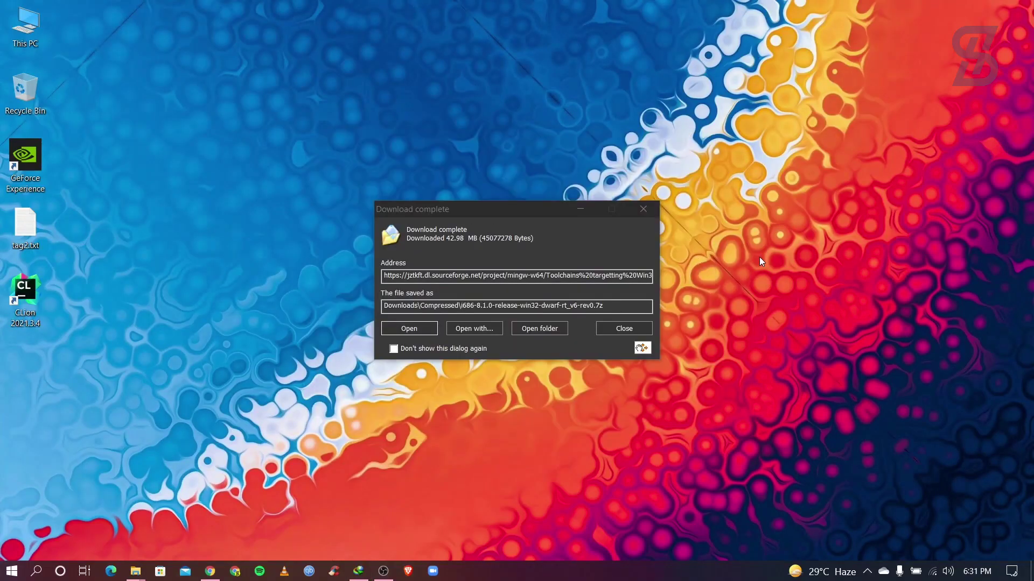
# Step: Extract the i686 archive in Downloads\Compressed, producing a mingw32 folder beside it
pyautogui.click(553, 328)
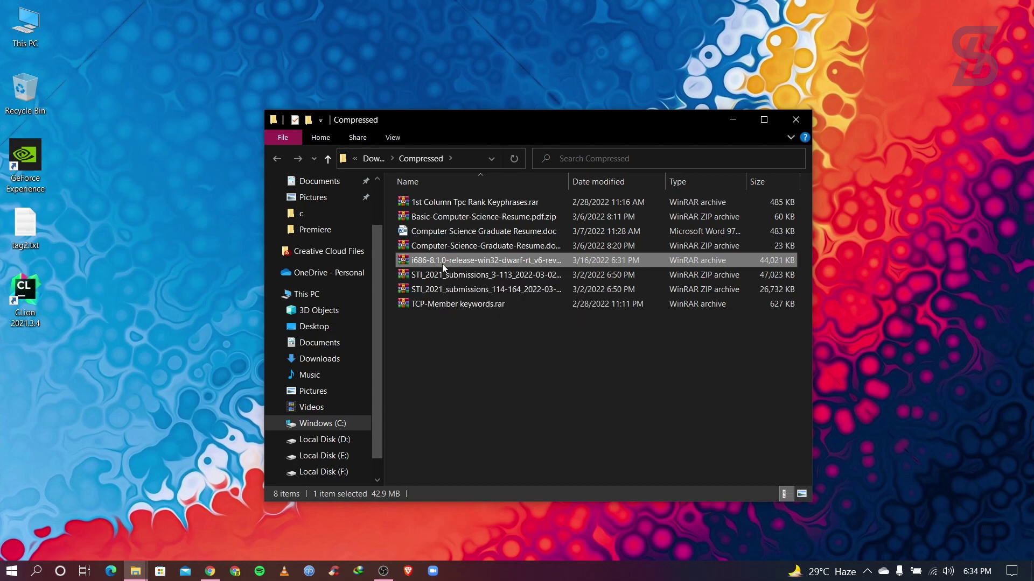
pyautogui.rightClick(444, 262)
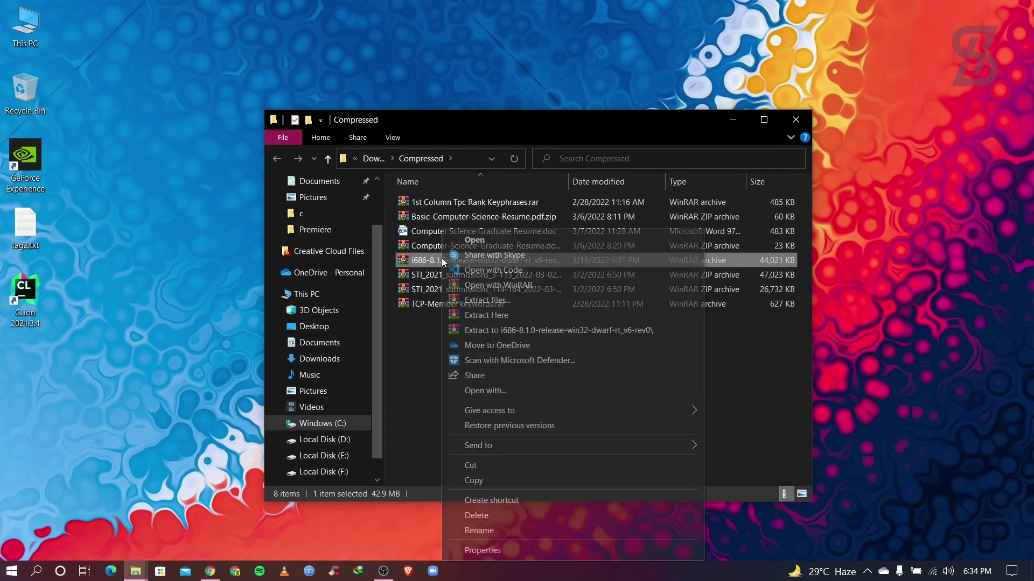
pyautogui.click(470, 316)
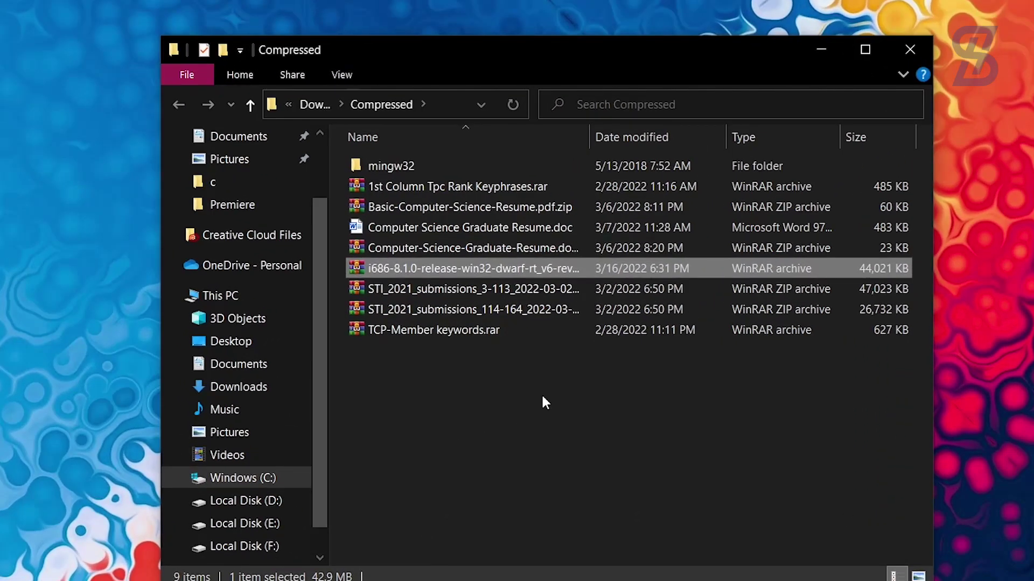
pyautogui.doubleClick(391, 169)
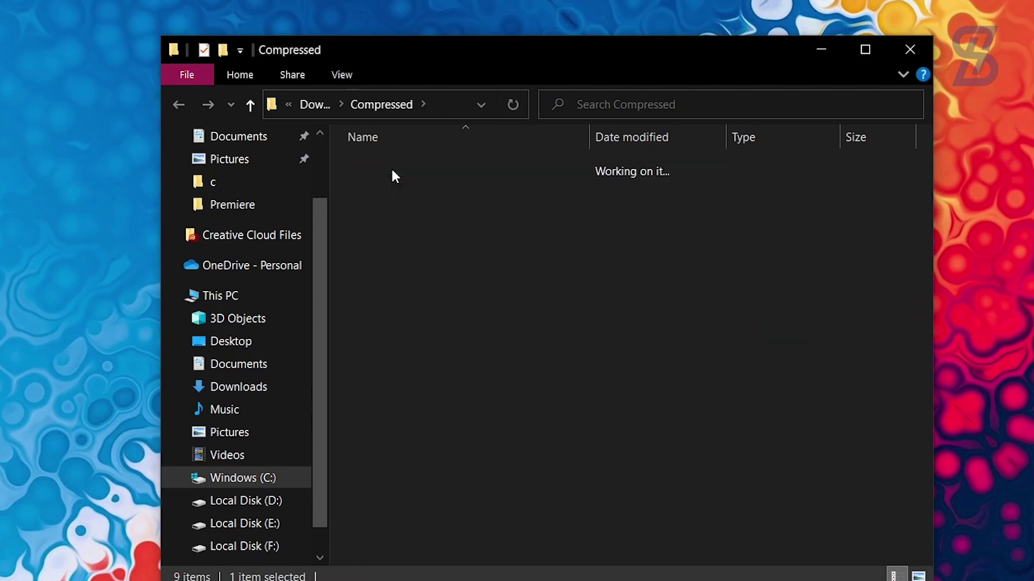
pyautogui.click(251, 105)
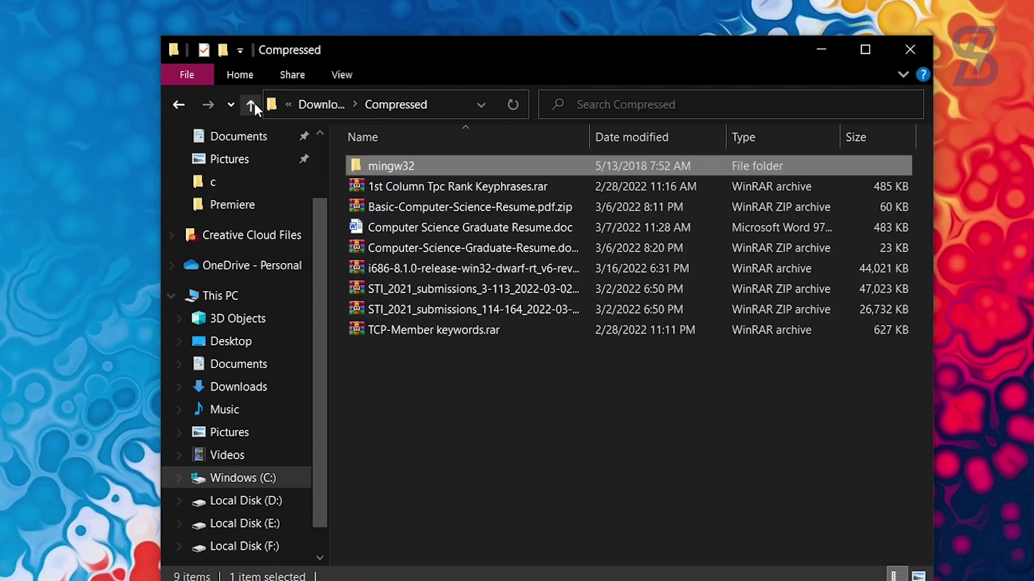
# Step: Copy the extracted mingw32 folder and paste it onto the Windows (C:) drive
pyautogui.rightClick(402, 166)
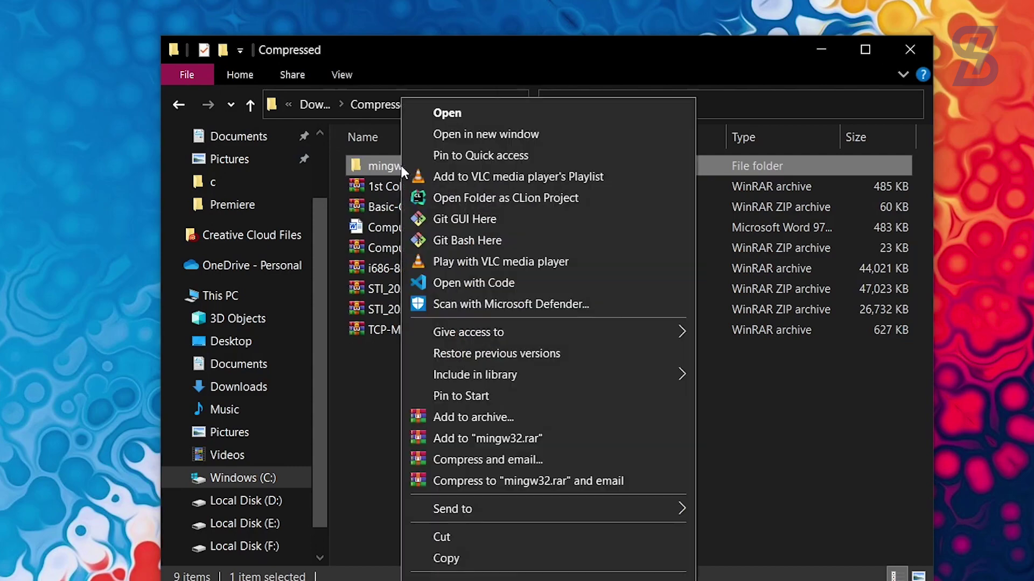
pyautogui.click(446, 558)
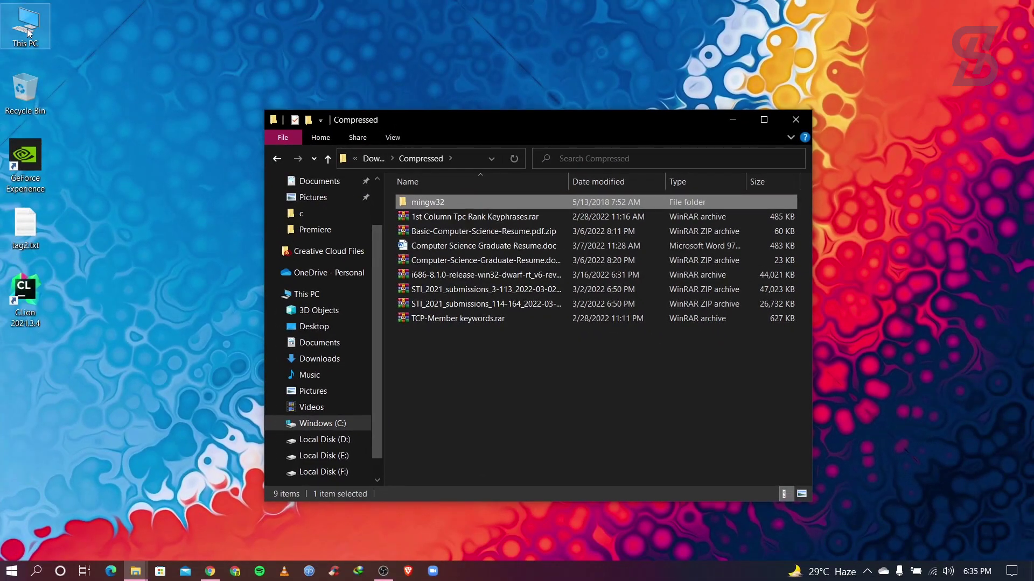
pyautogui.doubleClick(28, 32)
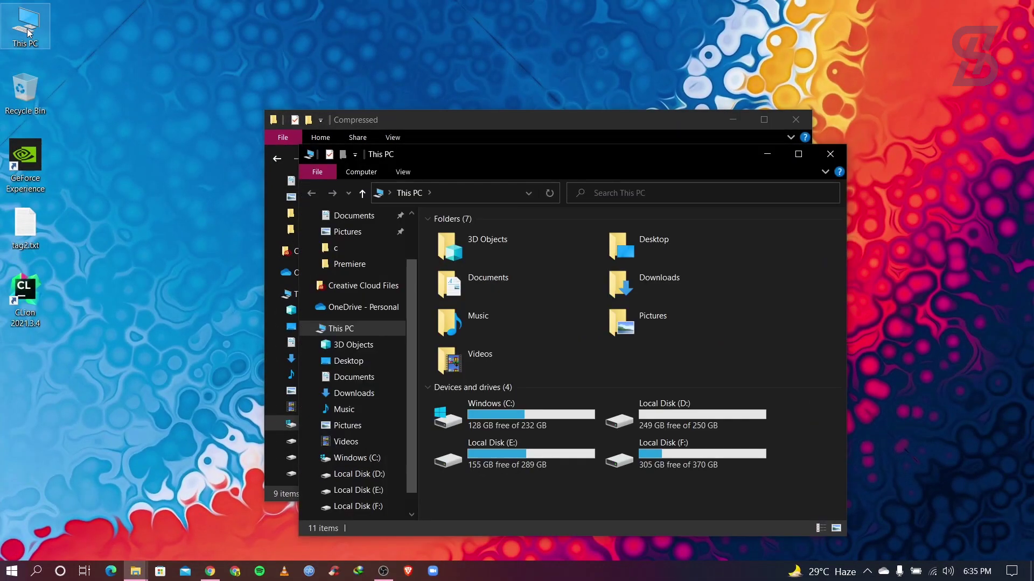
pyautogui.doubleClick(521, 419)
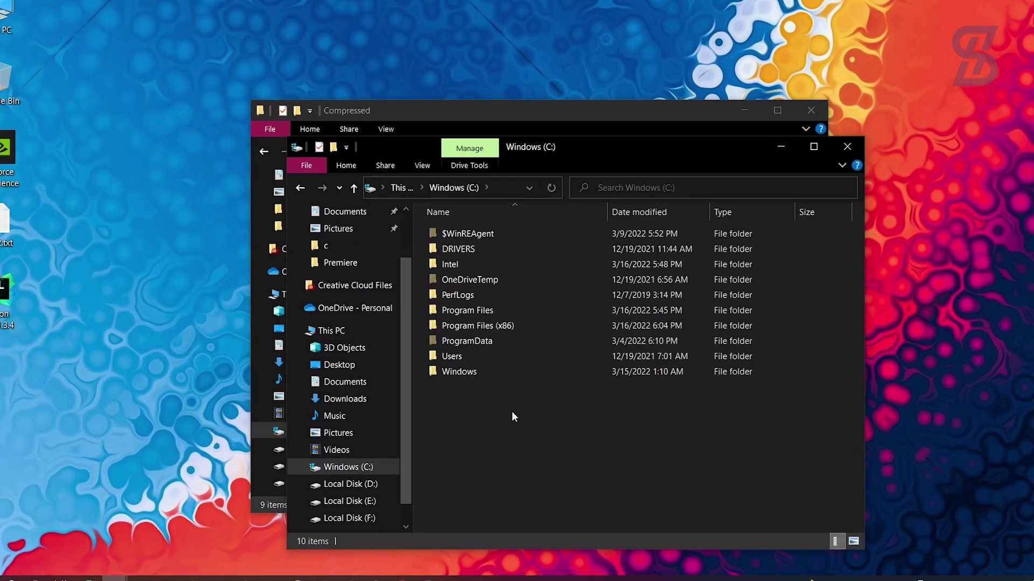
pyautogui.rightClick(513, 404)
pyautogui.click(557, 248)
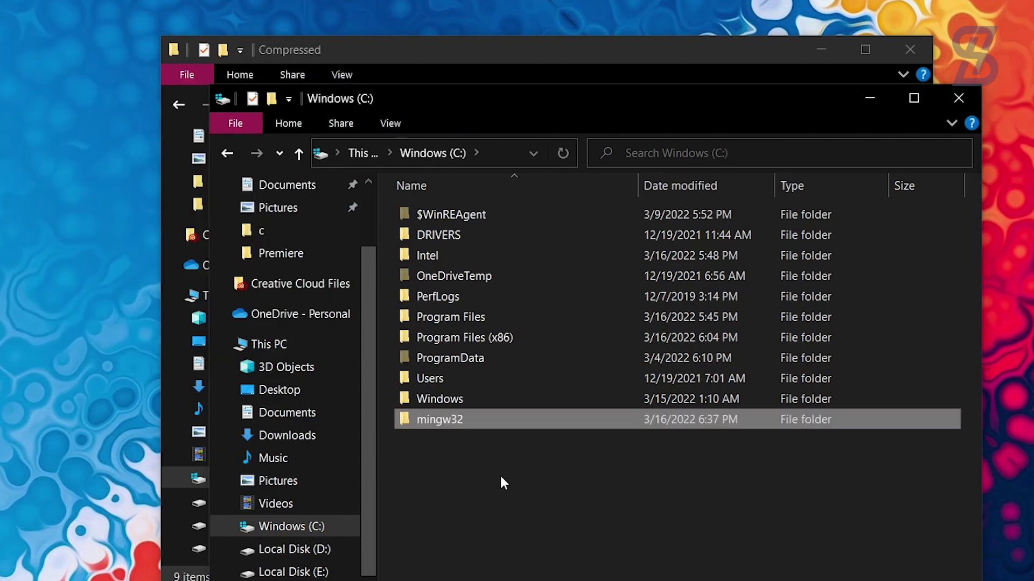
# Step: Open C:\mingw32\bin and copy its path from the address bar
pyautogui.doubleClick(429, 420)
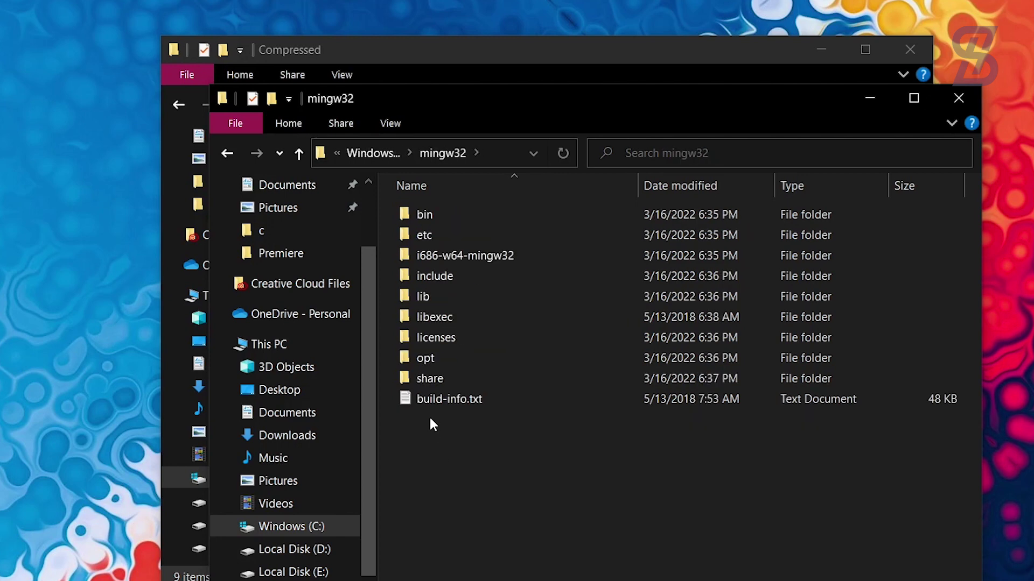
pyautogui.click(297, 157)
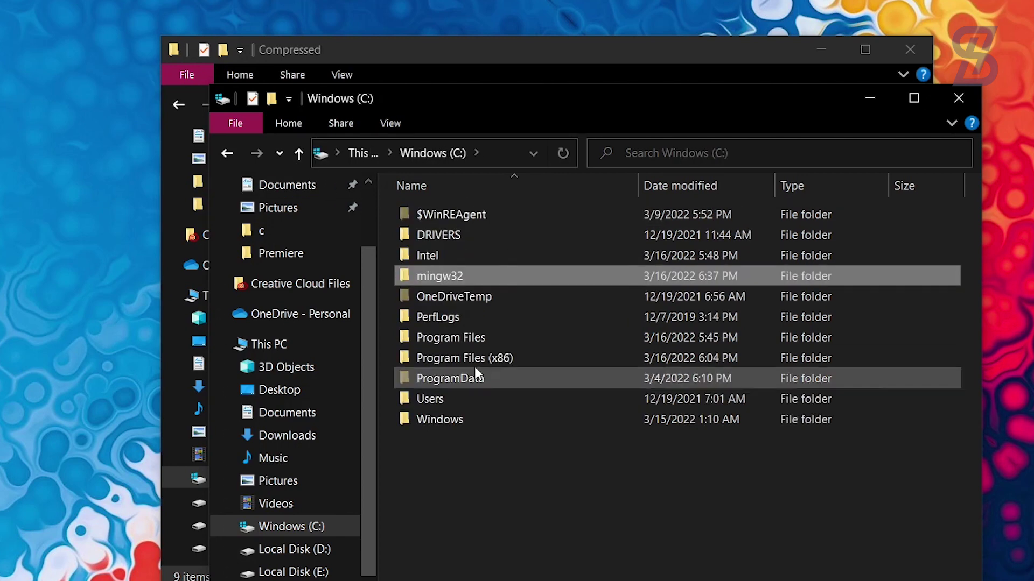
pyautogui.doubleClick(456, 276)
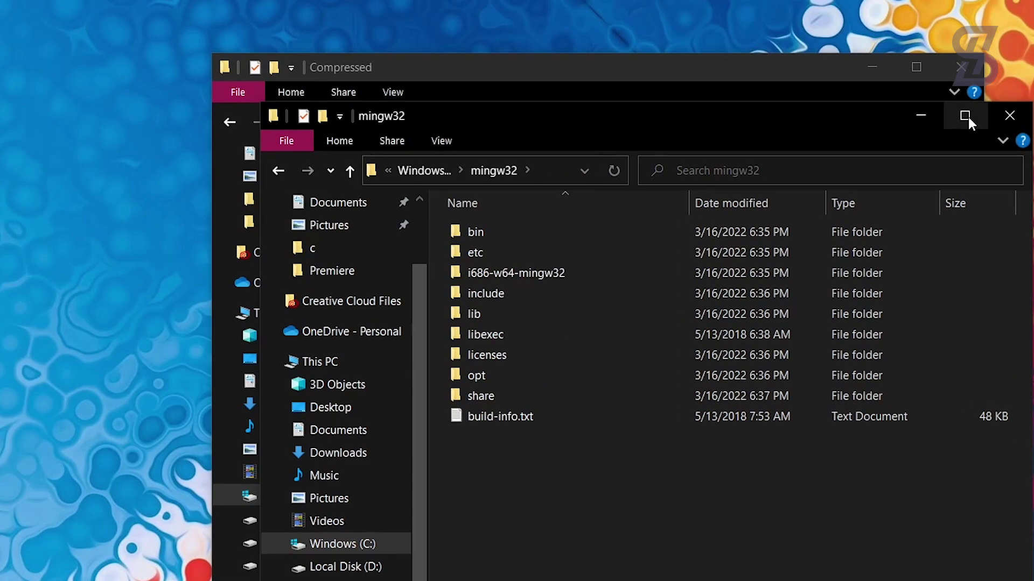
pyautogui.click(964, 116)
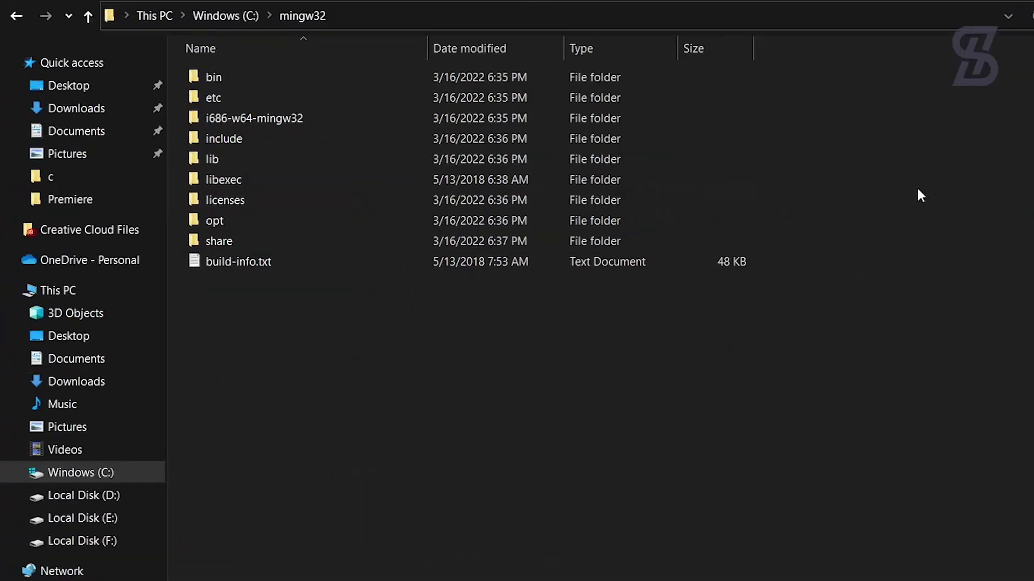
pyautogui.doubleClick(244, 76)
pyautogui.click(502, 19)
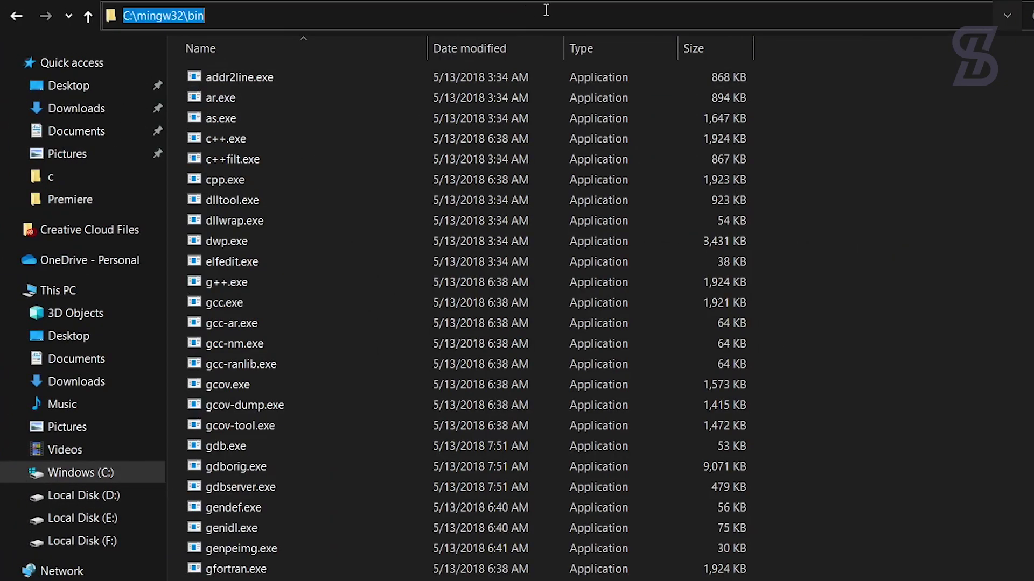
pyautogui.rightClick(155, 15)
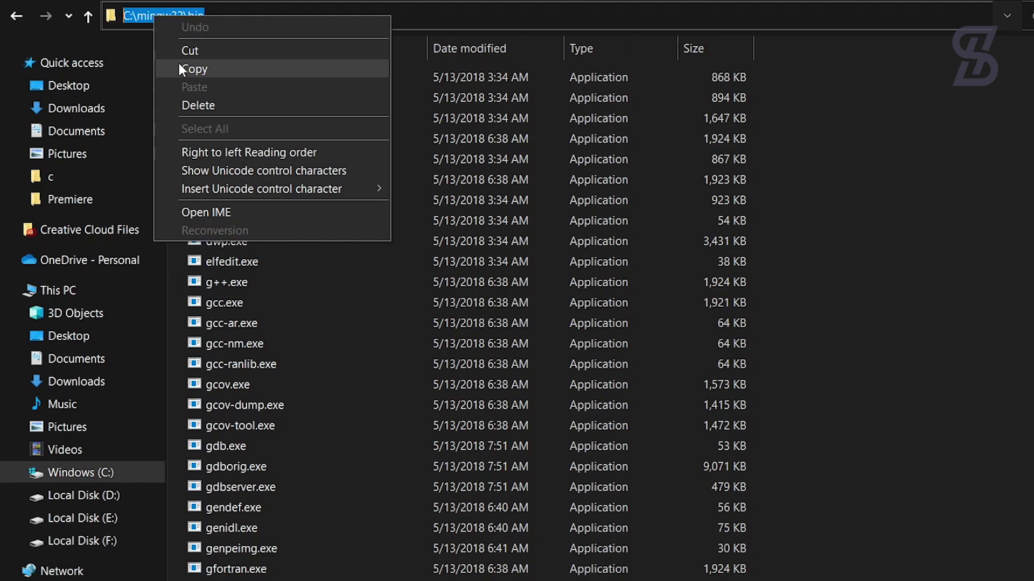
pyautogui.click(179, 63)
# Step: Search 'env' and open the system Path variable for editing in Environment Variables
pyautogui.click(941, 17)
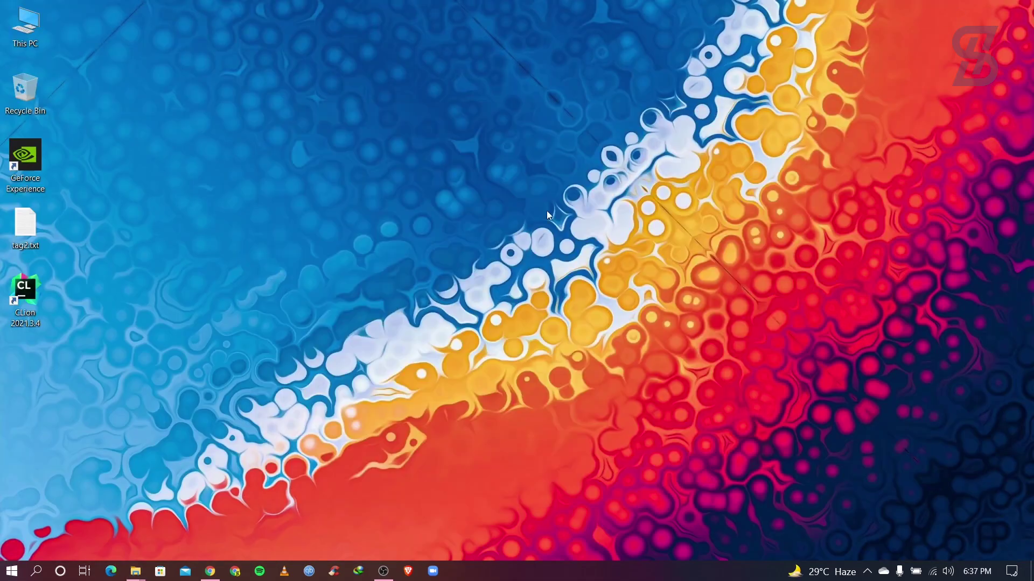
pyautogui.click(45, 563)
pyautogui.write('env')
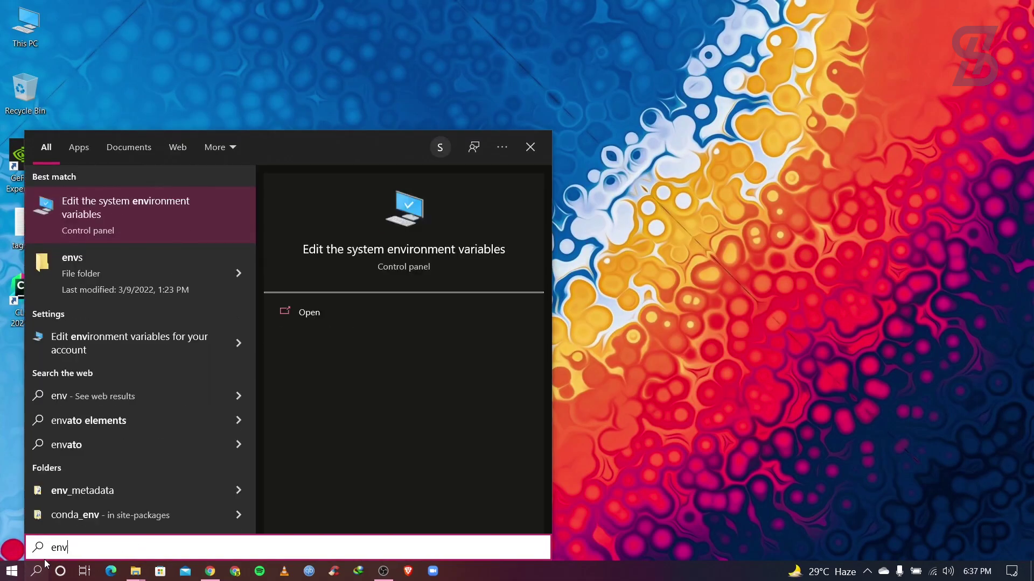
pyautogui.click(83, 214)
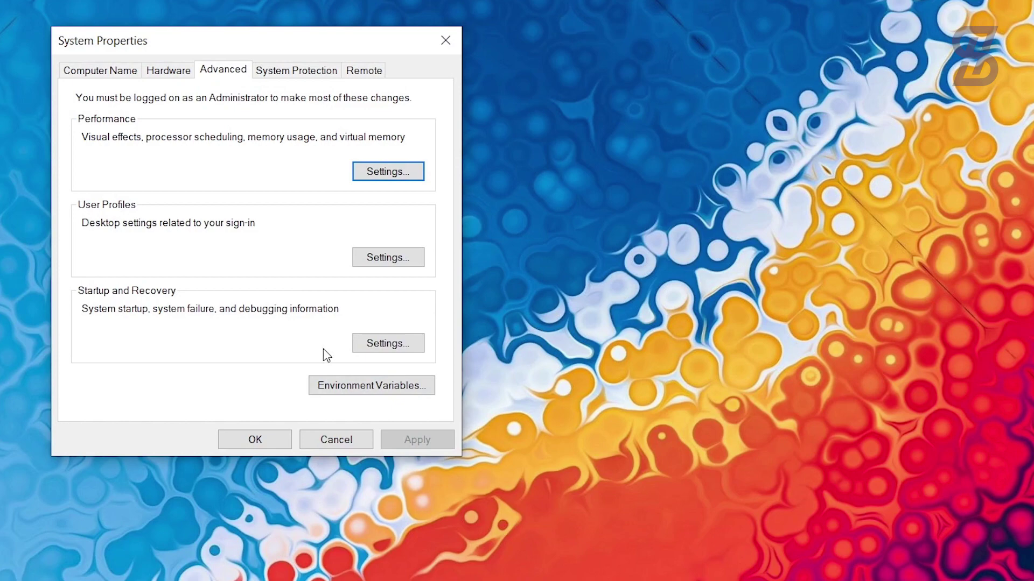
pyautogui.click(368, 391)
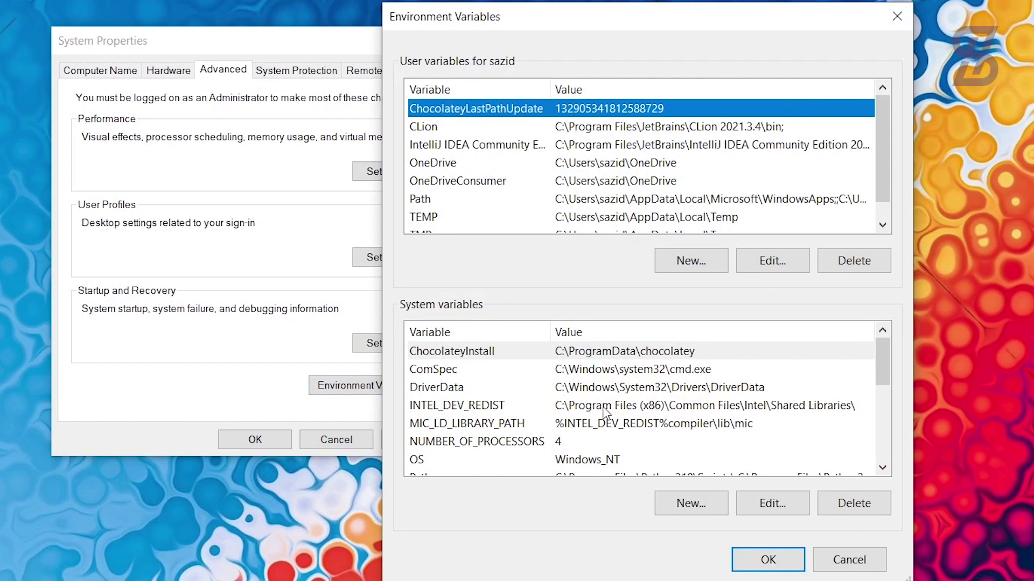
pyautogui.scroll(-1, 607, 415)
pyautogui.click(631, 430)
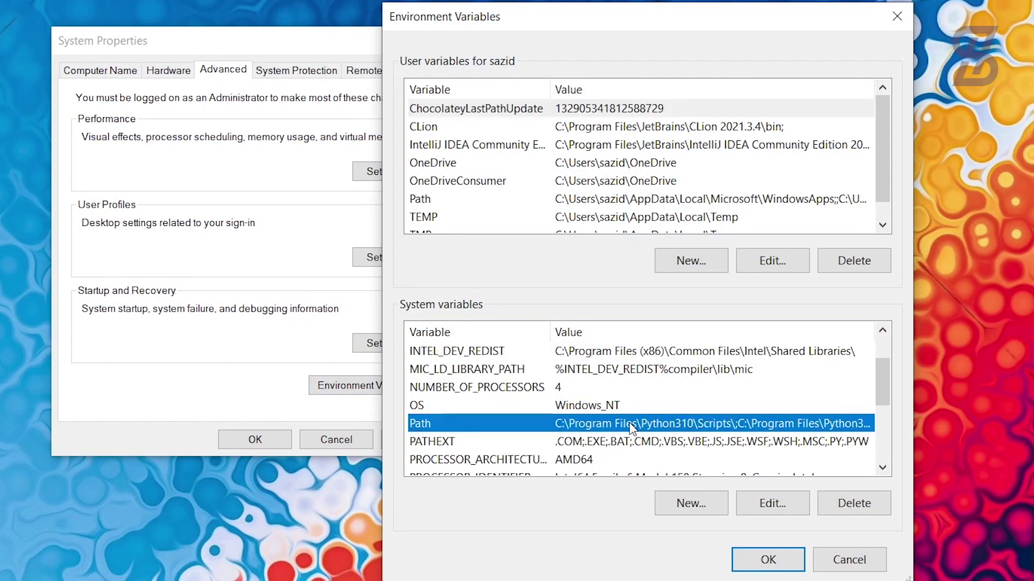
pyautogui.click(766, 505)
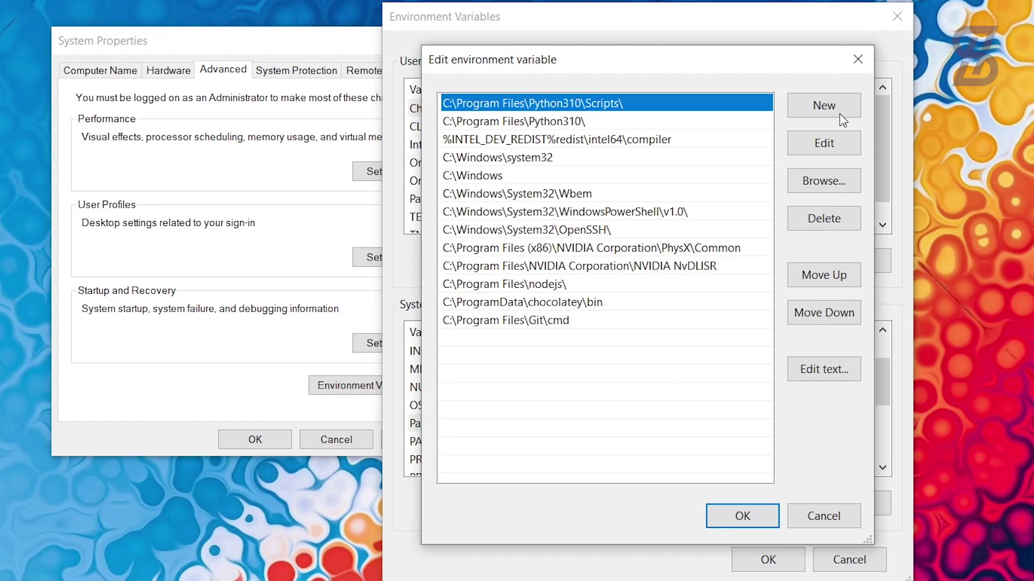
# Step: Add C:\mingw32\bin as a new Path entry and confirm both dialogs with OK
pyautogui.click(824, 110)
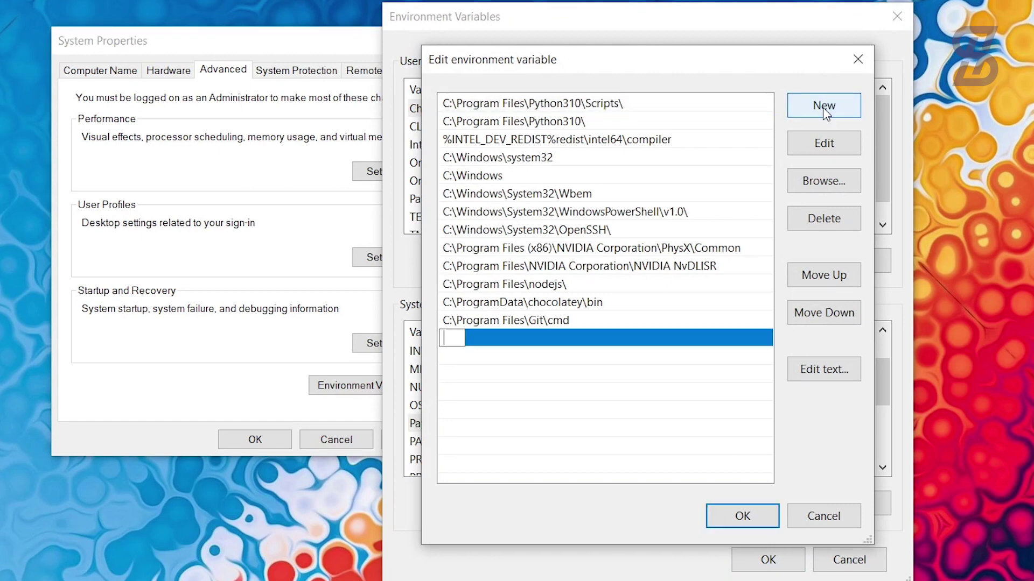
pyautogui.rightClick(453, 339)
pyautogui.click(487, 410)
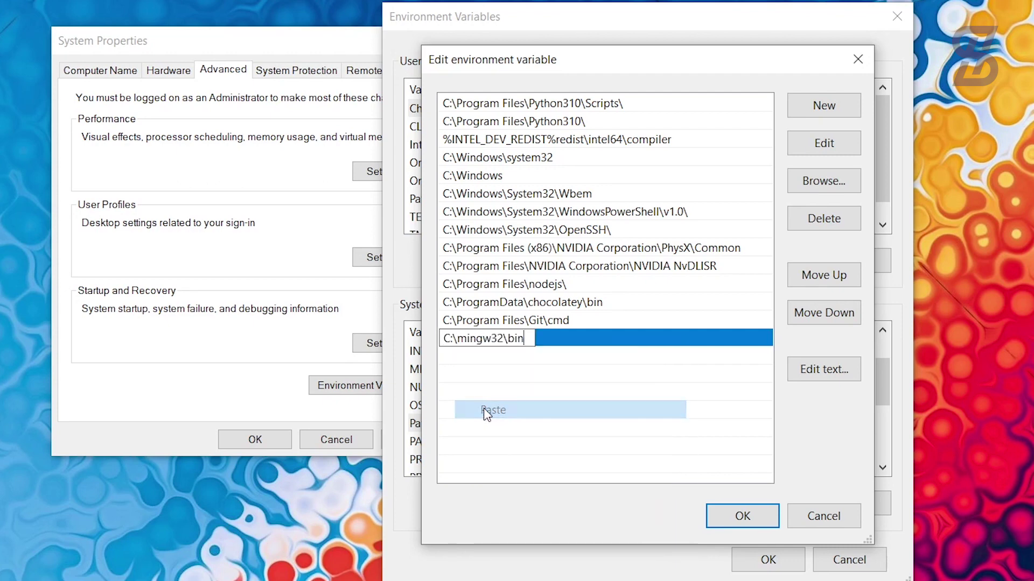
pyautogui.click(743, 516)
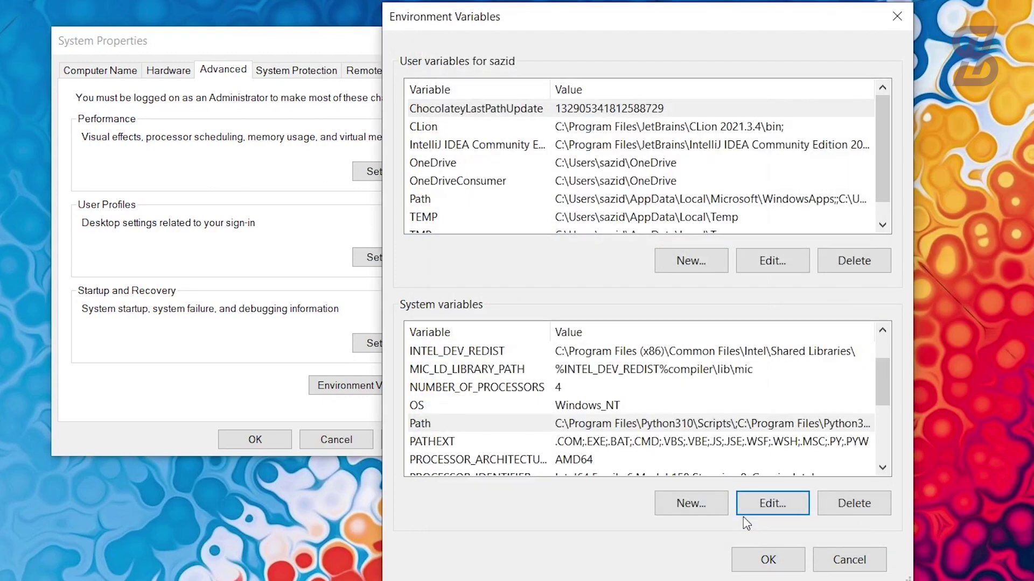
pyautogui.click(767, 559)
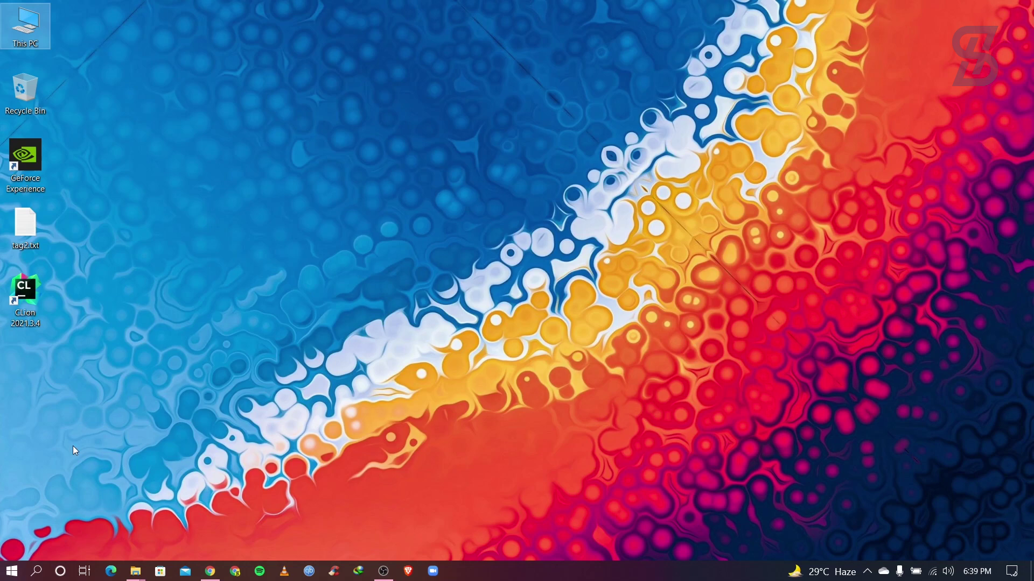
# Step: Launch a fresh Command Prompt via 'cmd' search and run gcc --version
pyautogui.click(36, 572)
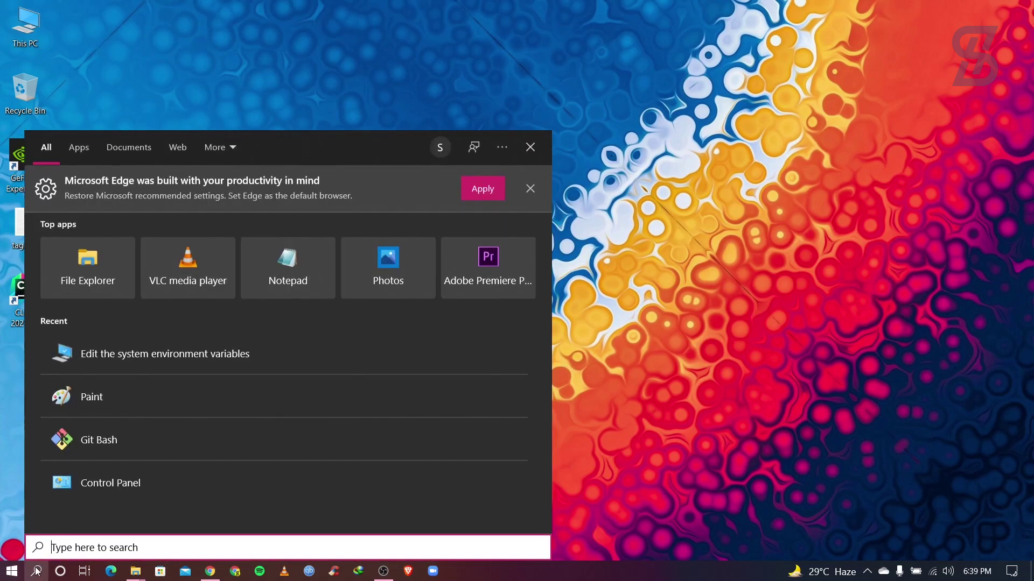
pyautogui.write('cmd')
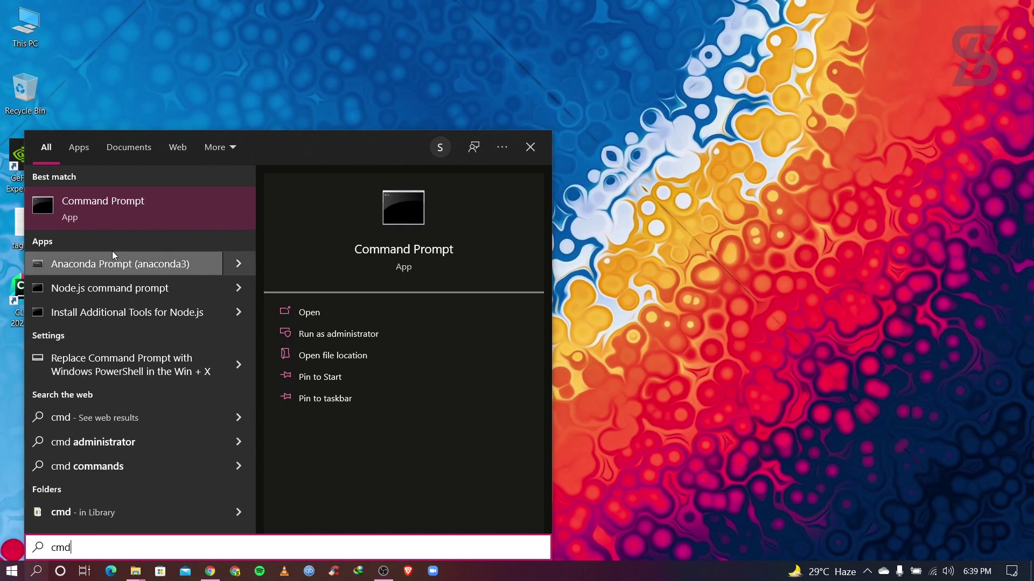
pyautogui.click(106, 209)
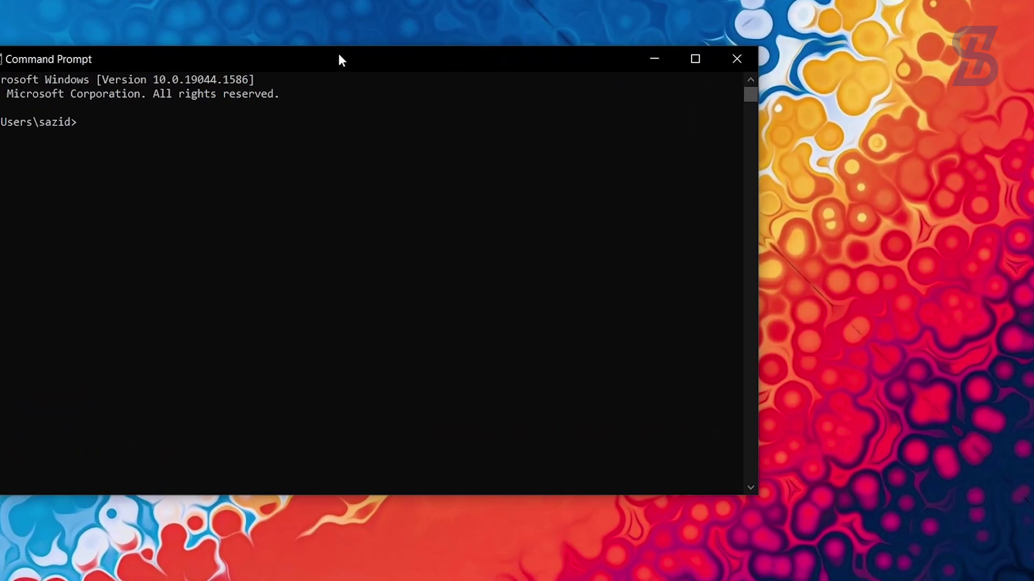
pyautogui.moveTo(380, 109); pyautogui.dragTo(502, 122)
pyautogui.moveTo(497, 72); pyautogui.dragTo(496, 73)
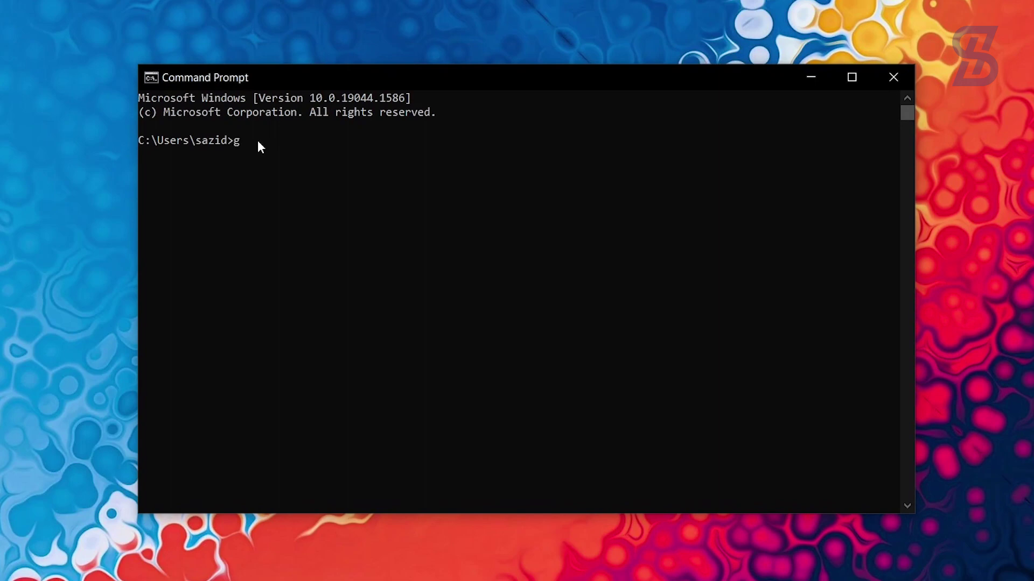
pyautogui.write('gcc --ver')
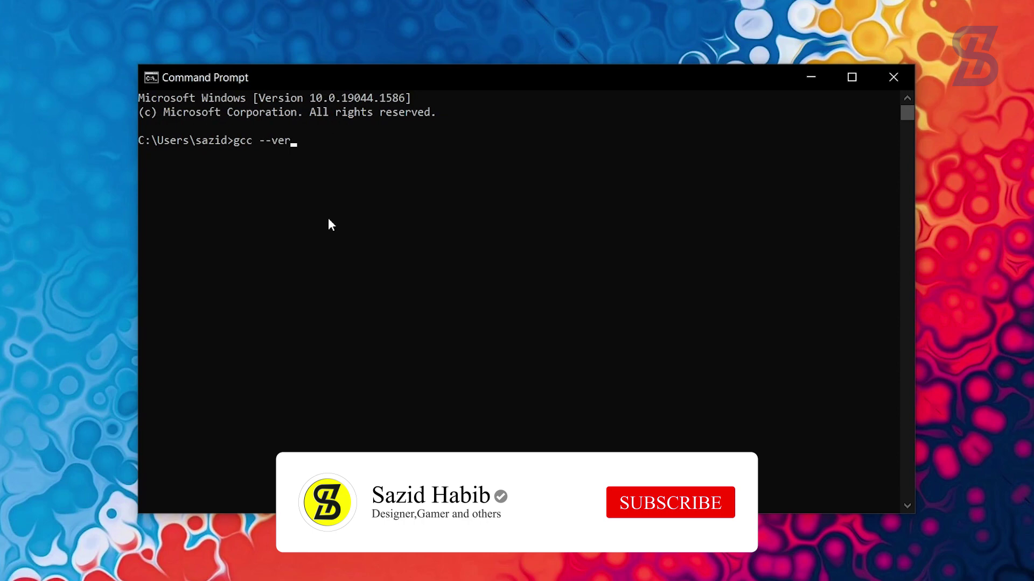
pyautogui.write('sion')
pyautogui.press('Return')
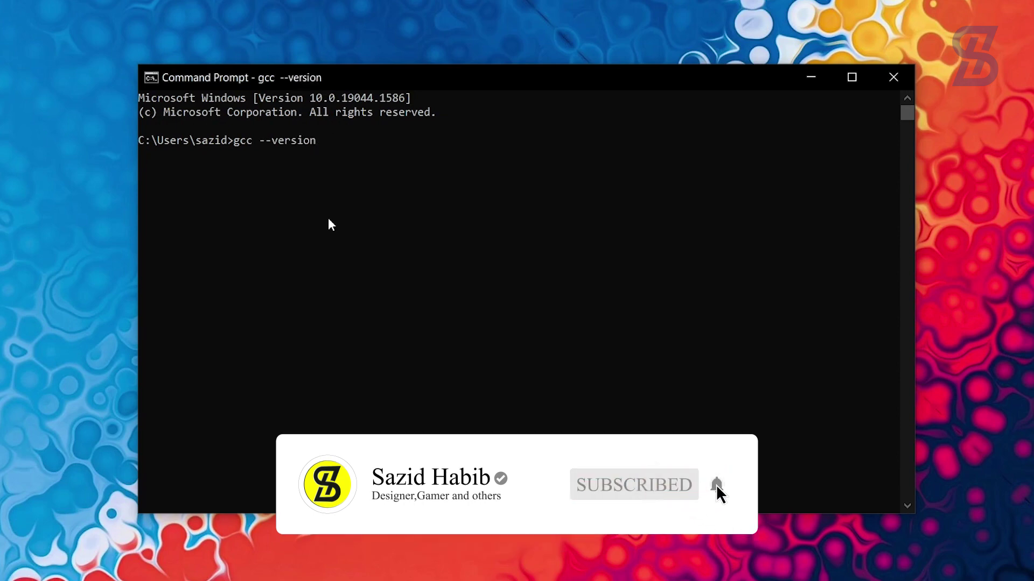